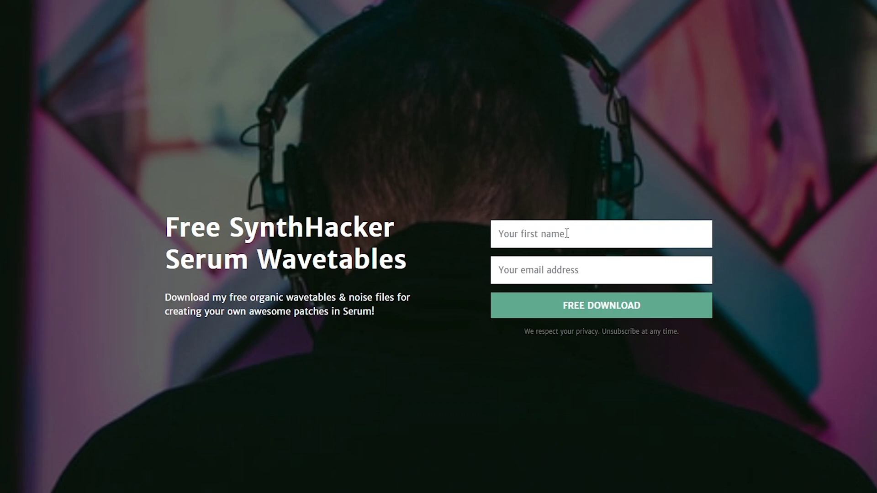
# Enter a first name and email in the download form, then view the All-In-One Bundle page.
pyautogui.click(566, 234)
pyautogui.write('Tom')
pyautogui.click(550, 274)
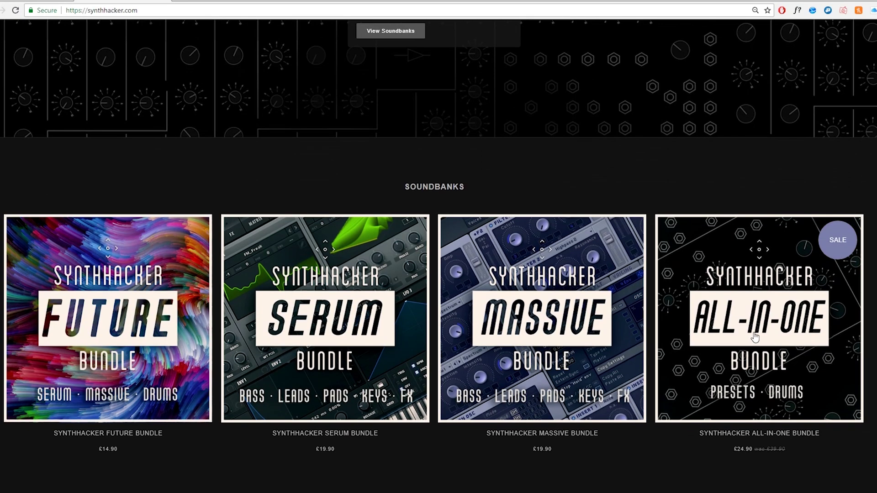
pyautogui.click(755, 338)
pyautogui.scroll(-3, 795, 335)
pyautogui.scroll(-3, 796, 336)
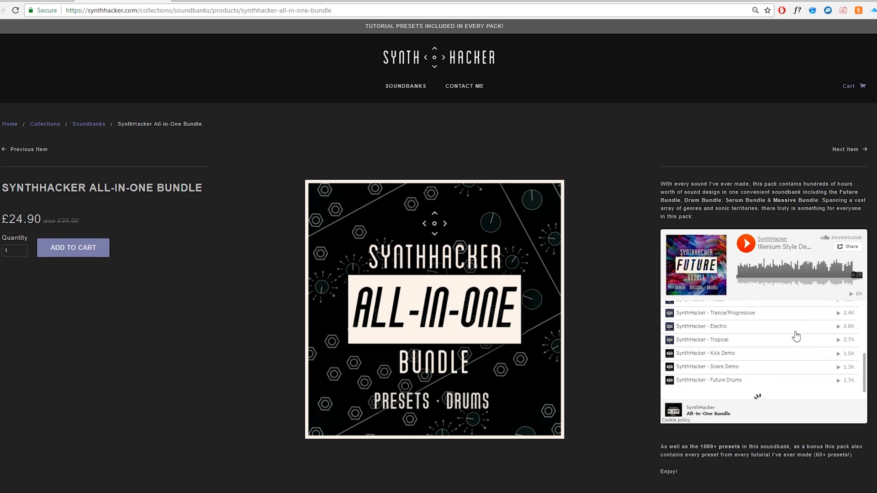
pyautogui.scroll(2, 797, 335)
pyautogui.scroll(2, 797, 336)
pyautogui.scroll(2, 796, 337)
pyautogui.scroll(2, 795, 336)
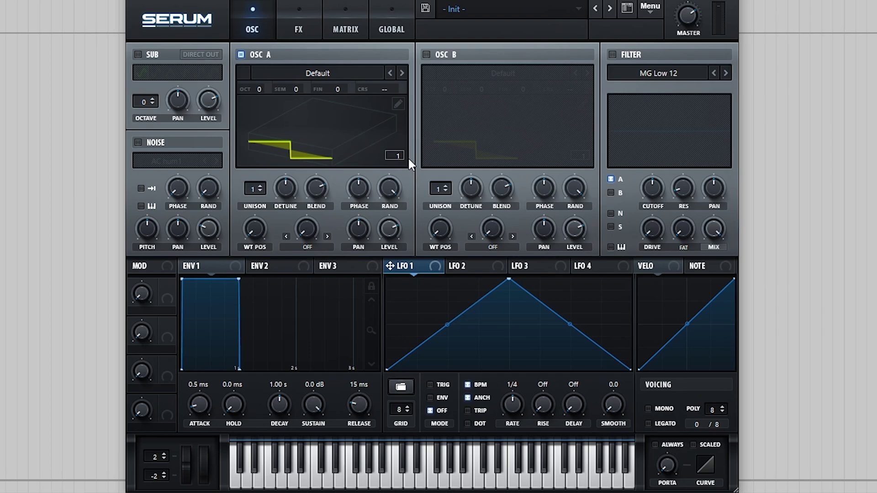
# From SynthHacker Wavetables, assign SH Brass 02 to oscillator A and SH Brass 03 to oscillator B.
pyautogui.click(397, 104)
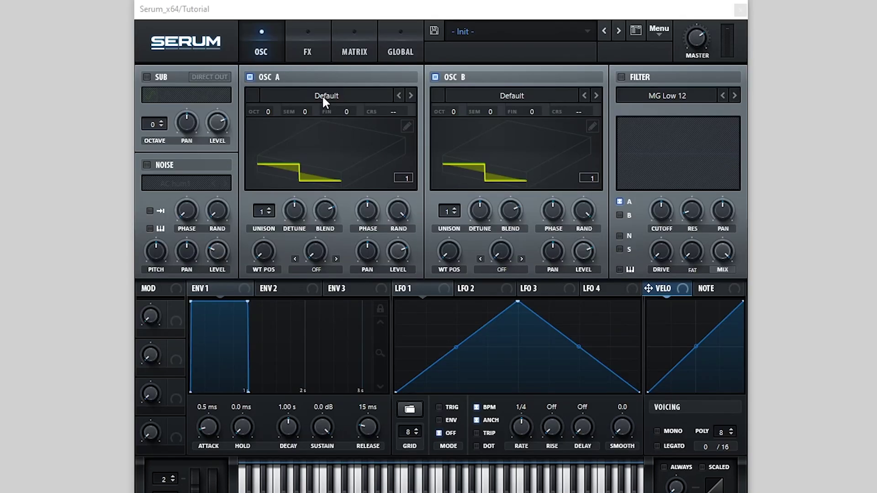
pyautogui.click(322, 95)
pyautogui.moveTo(328, 156)
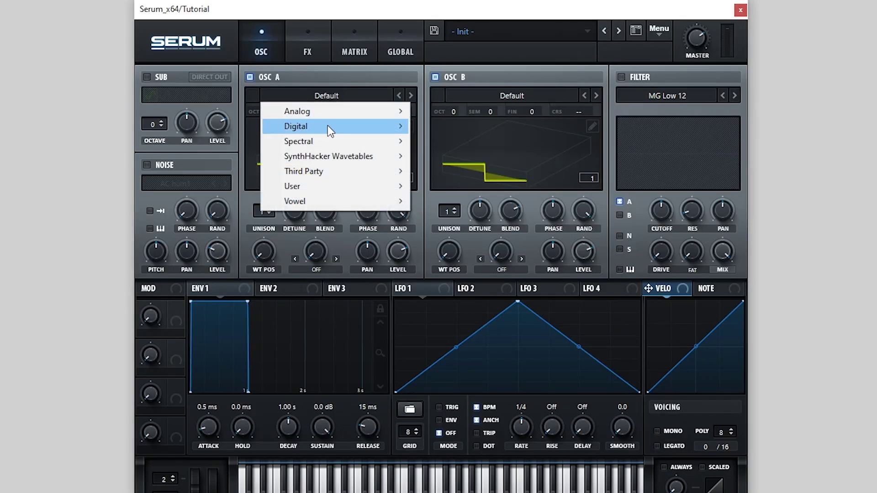
pyautogui.click(447, 170)
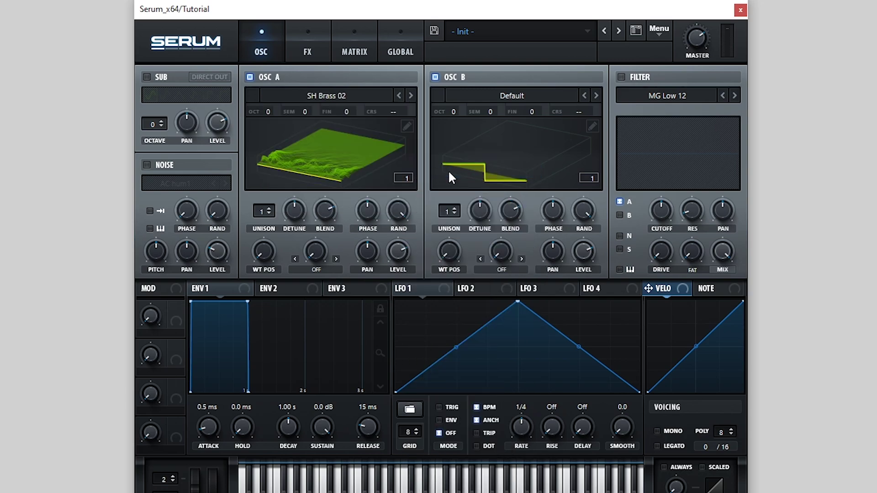
pyautogui.click(518, 96)
pyautogui.moveTo(513, 157)
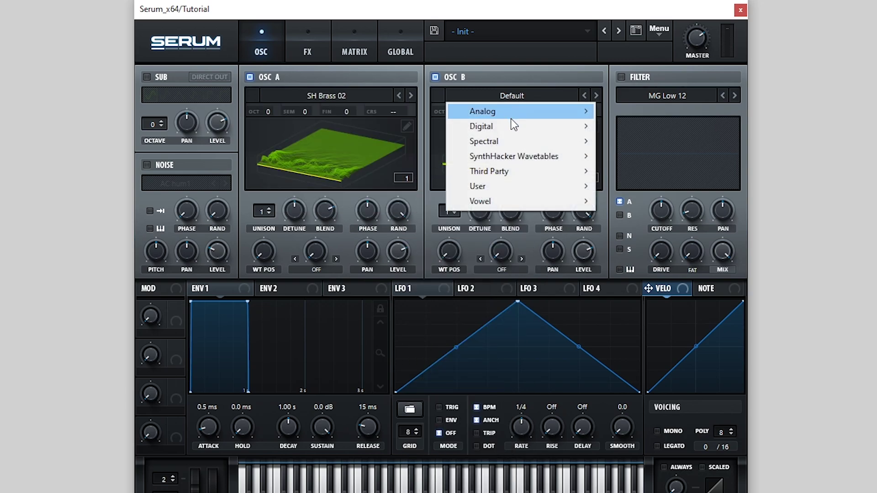
pyautogui.click(627, 185)
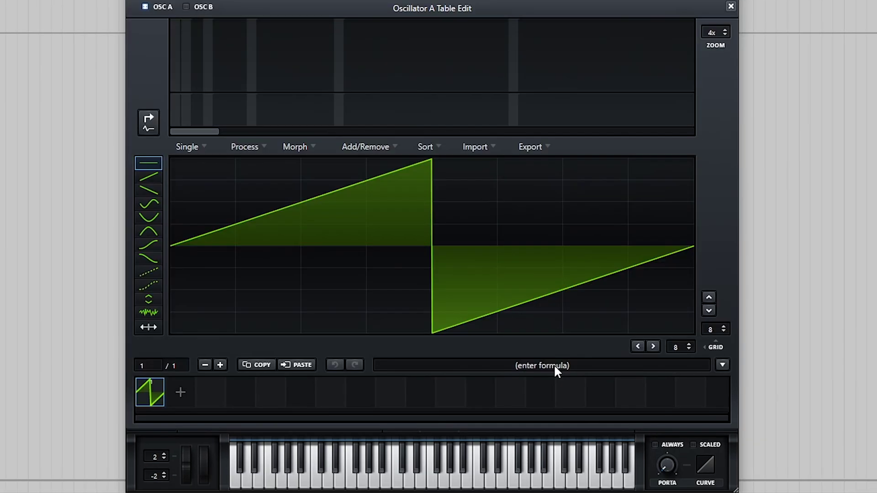
# Set oscillator A's split formula to C2 and import the sample as a 130-frame wavetable.
pyautogui.click(554, 368)
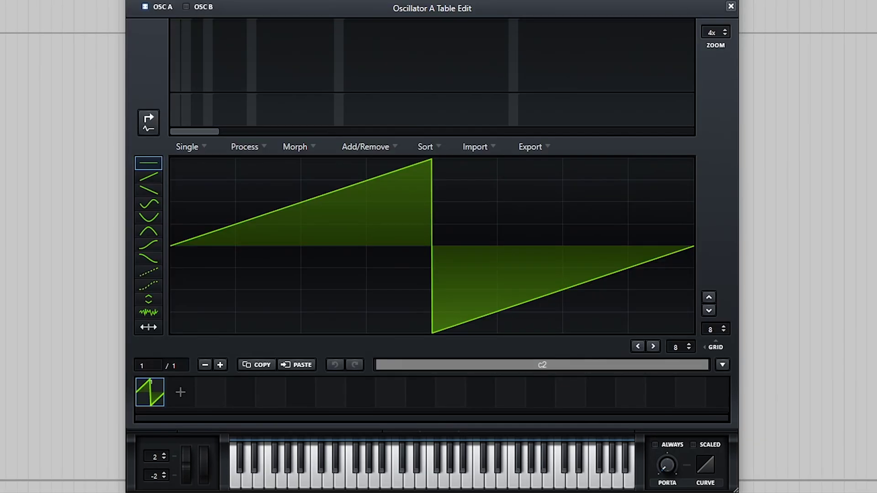
pyautogui.press('Return')
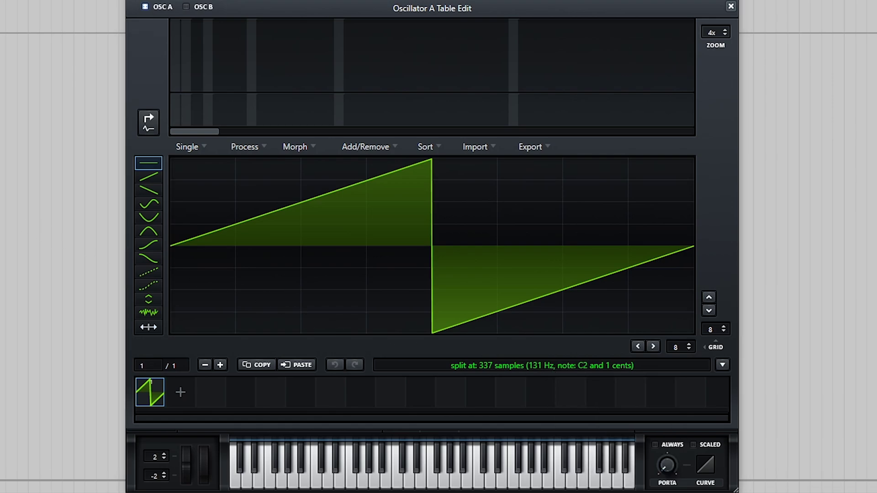
pyautogui.moveTo(105, 39); pyautogui.dragTo(321, 297)
pyautogui.moveTo(433, 257); pyautogui.dragTo(433, 256)
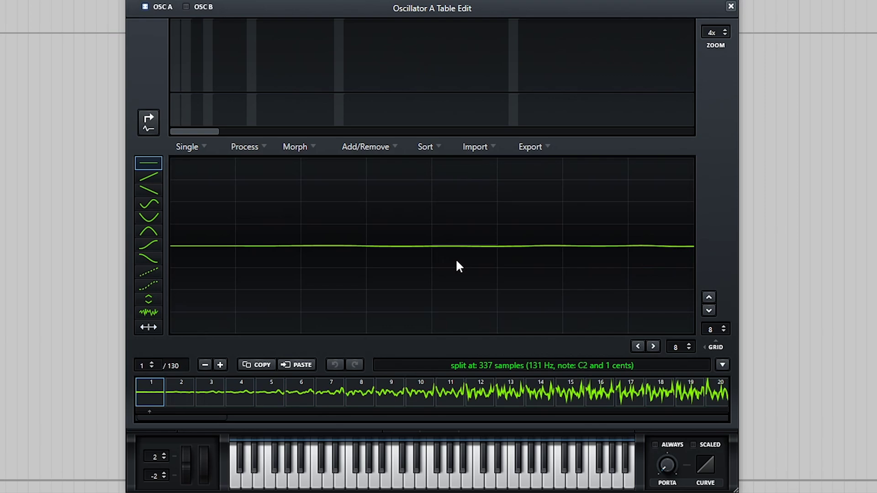
# Set the editor grid to 32, crossfade every frame's edges, and close the editor.
pyautogui.moveTo(665, 348); pyautogui.dragTo(717, 265)
pyautogui.click(244, 147)
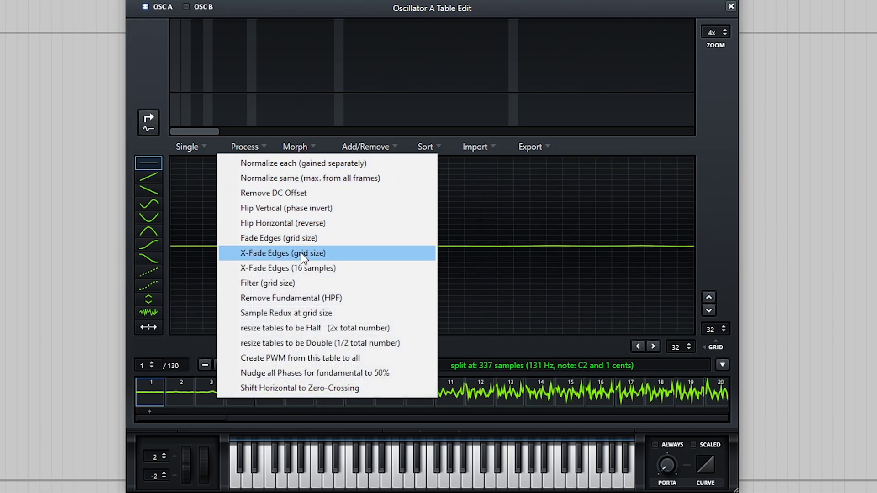
pyautogui.click(303, 255)
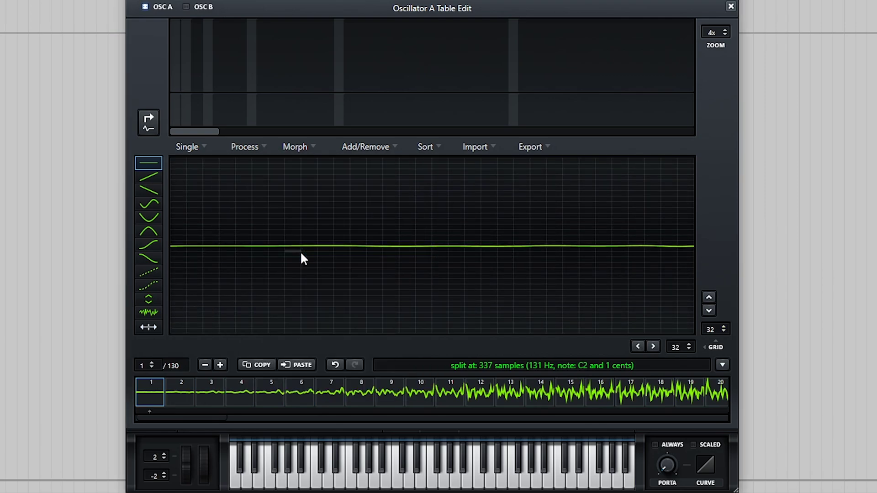
pyautogui.click(732, 6)
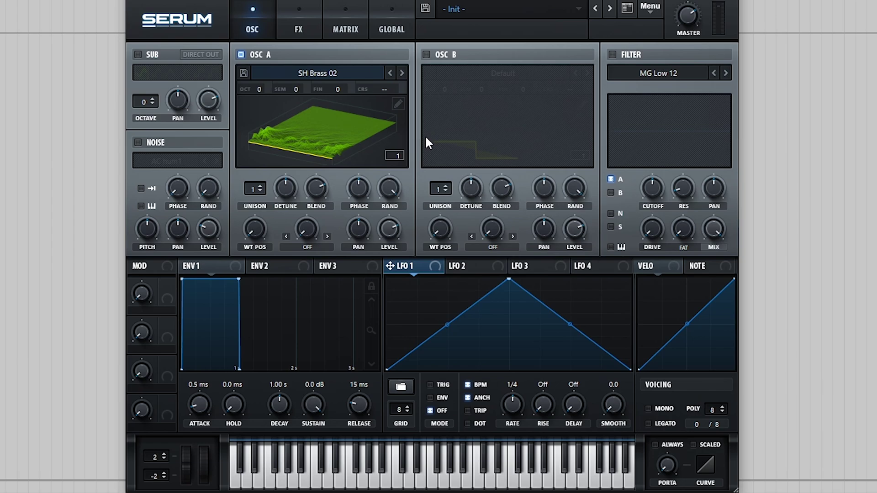
# Drop oscillator A one octave, make LFO 1 a rising ramp, and free its rate from tempo sync.
pyautogui.moveTo(259, 93); pyautogui.dragTo(259, 98)
pyautogui.moveTo(507, 280); pyautogui.dragTo(653, 279)
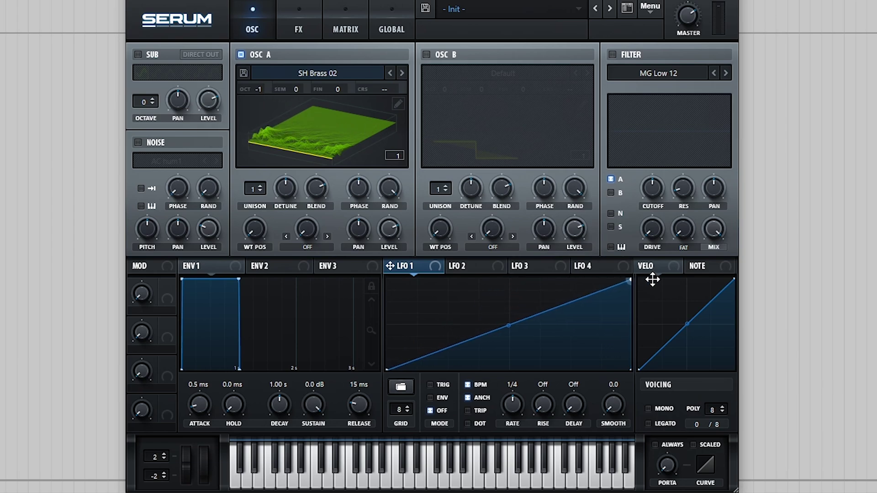
pyautogui.click(468, 386)
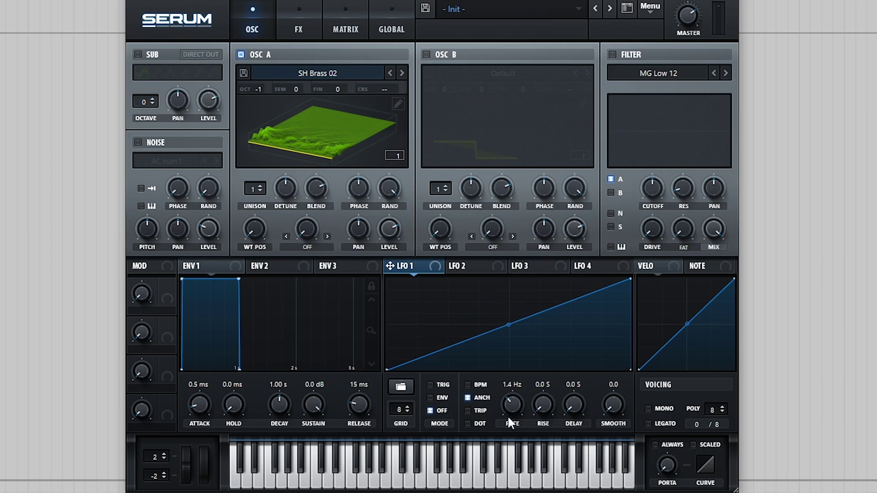
pyautogui.scroll(-1, 508, 415)
pyautogui.scroll(-1, 506, 417)
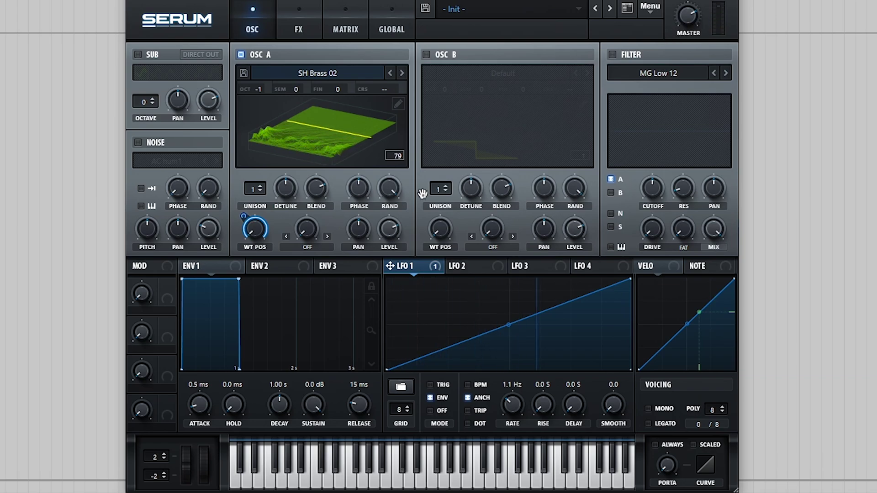
# Enable oscillator B, disable oscillator A, and set B's sample split formula to C3.
pyautogui.click(426, 54)
pyautogui.click(241, 55)
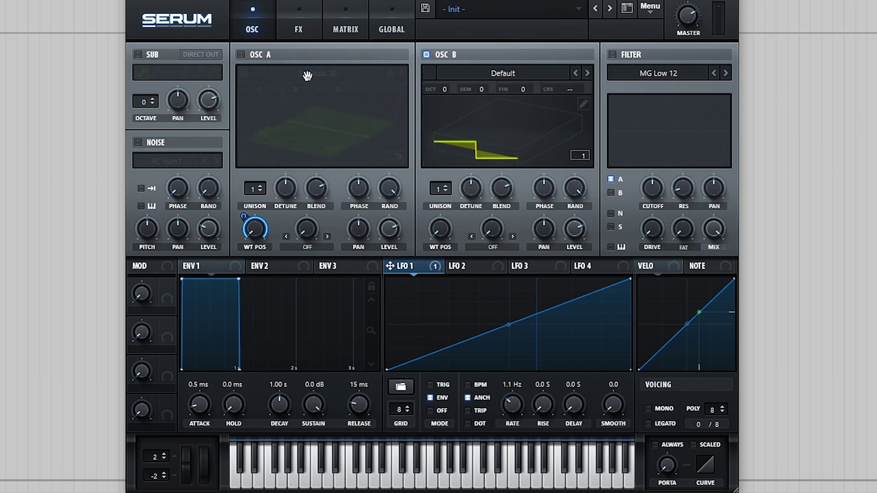
pyautogui.click(583, 104)
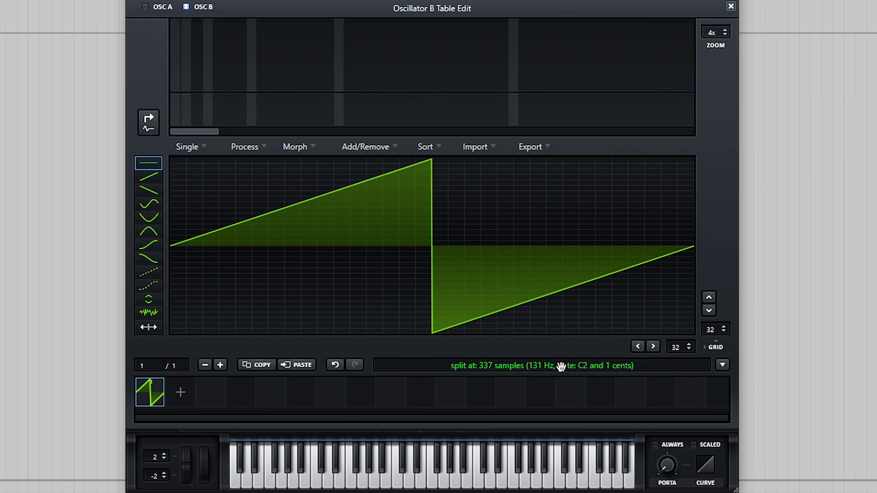
pyautogui.click(561, 367)
pyautogui.press('BackSpace')
pyautogui.press('Return')
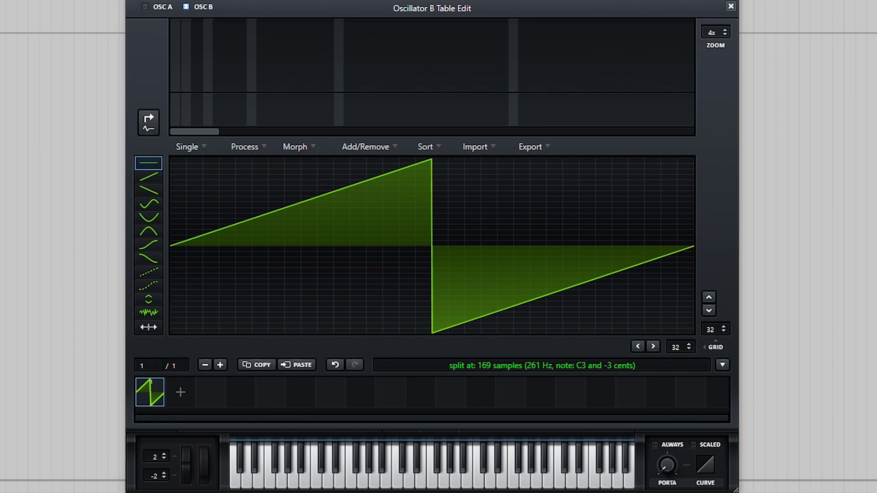
# Crossfade the edges of oscillator B's wavetable frames and close the editor.
pyautogui.click(253, 148)
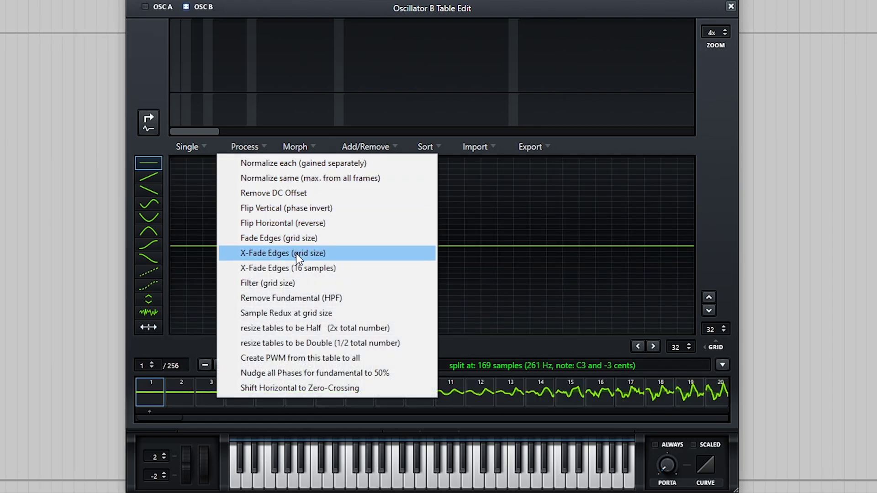
pyautogui.click(295, 253)
pyautogui.click(730, 8)
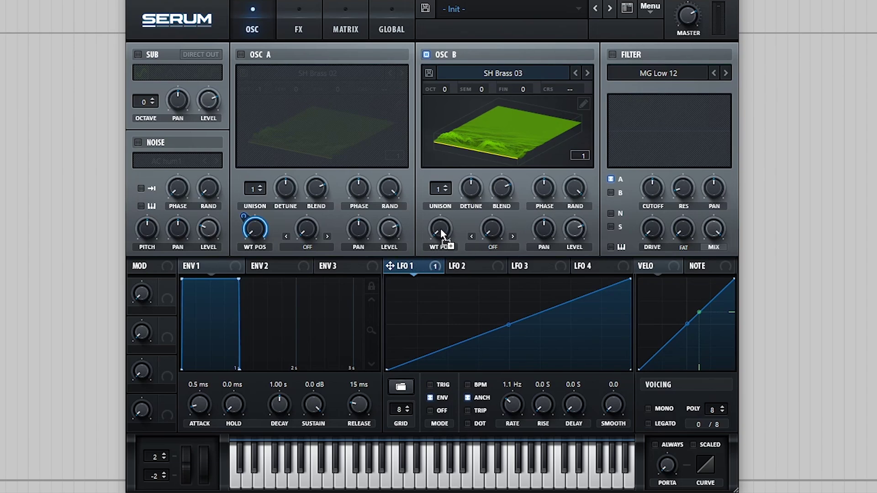
# Route LFO 1 to oscillator B's wavetable position, give B 7 unison voices, and re-enable A.
pyautogui.moveTo(393, 267); pyautogui.dragTo(441, 228)
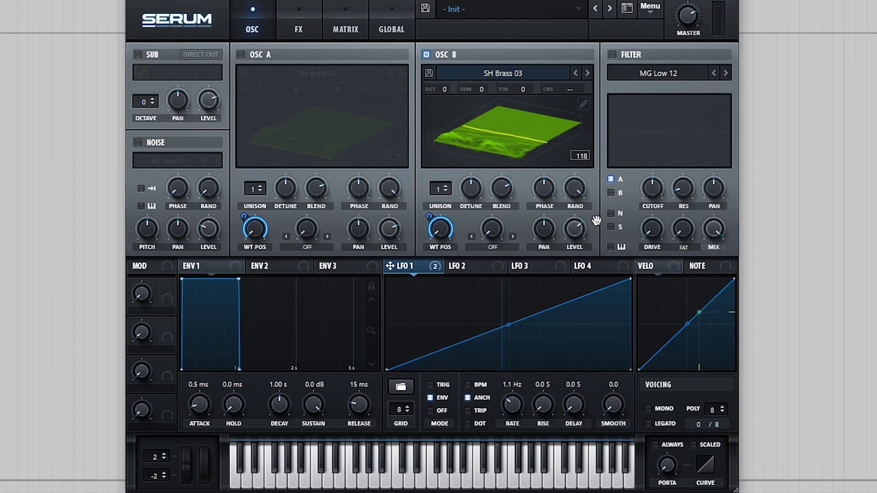
pyautogui.moveTo(439, 190)
pyautogui.mouseDown()
pyautogui.moveTo(438, 120)
pyautogui.moveTo(470, 206)
pyautogui.mouseUp()
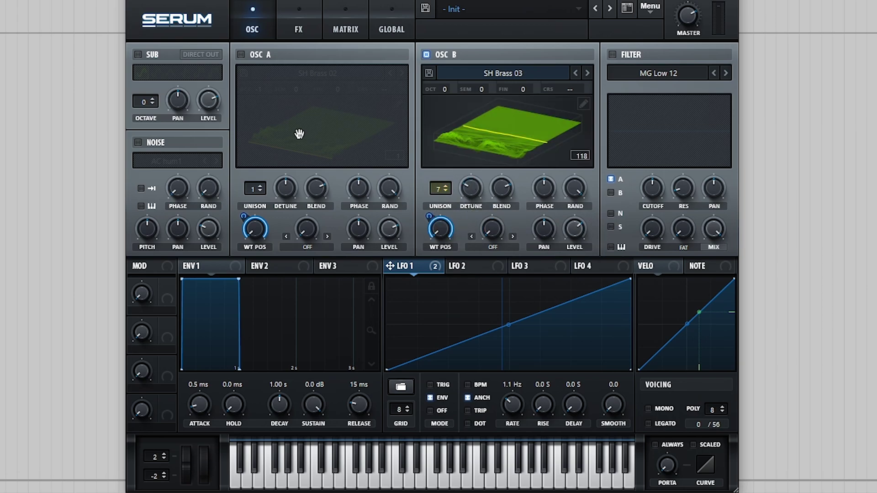
pyautogui.click(241, 54)
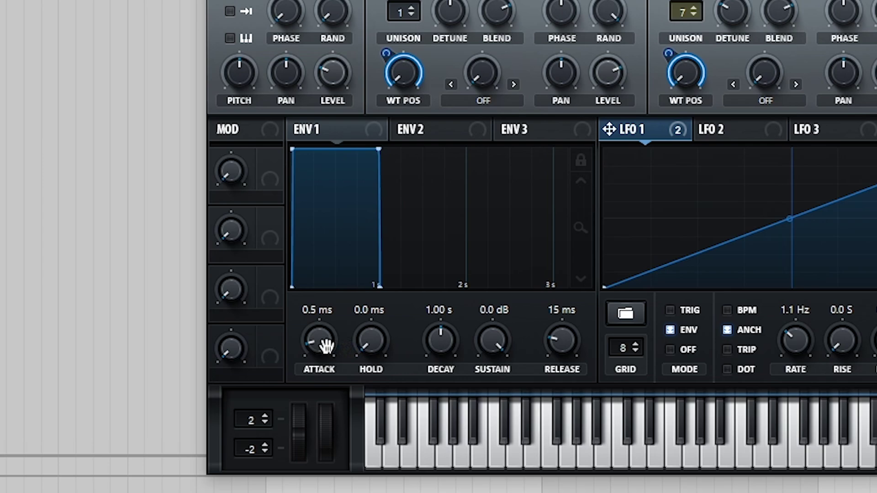
# Shape envelope 1: 12 ms attack, linear 596 ms decay, -16 dB sustain, 231 ms release.
pyautogui.moveTo(317, 345); pyautogui.dragTo(323, 327)
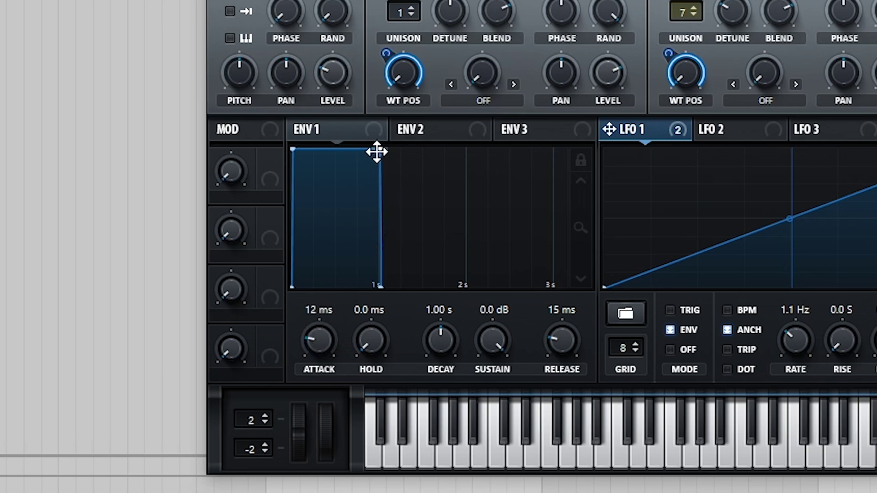
pyautogui.moveTo(376, 151)
pyautogui.mouseDown()
pyautogui.moveTo(345, 233)
pyautogui.moveTo(331, 187)
pyautogui.mouseUp()
pyautogui.doubleClick(328, 188)
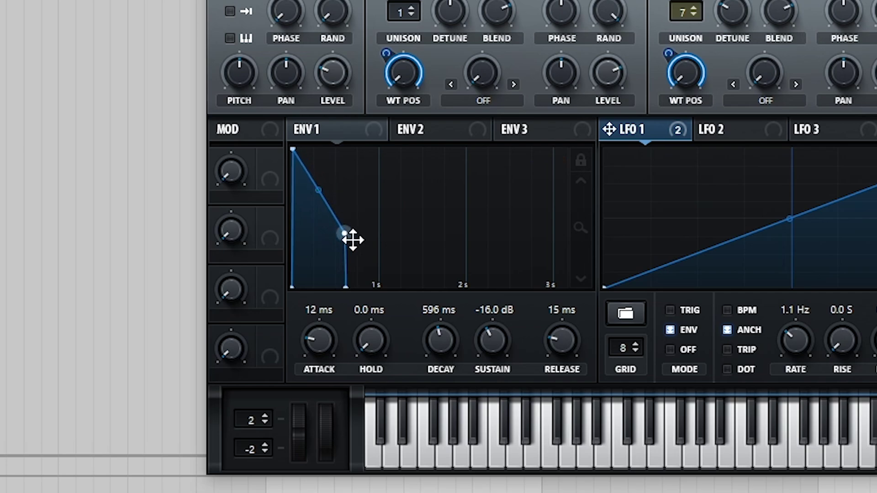
pyautogui.moveTo(563, 343); pyautogui.dragTo(562, 315)
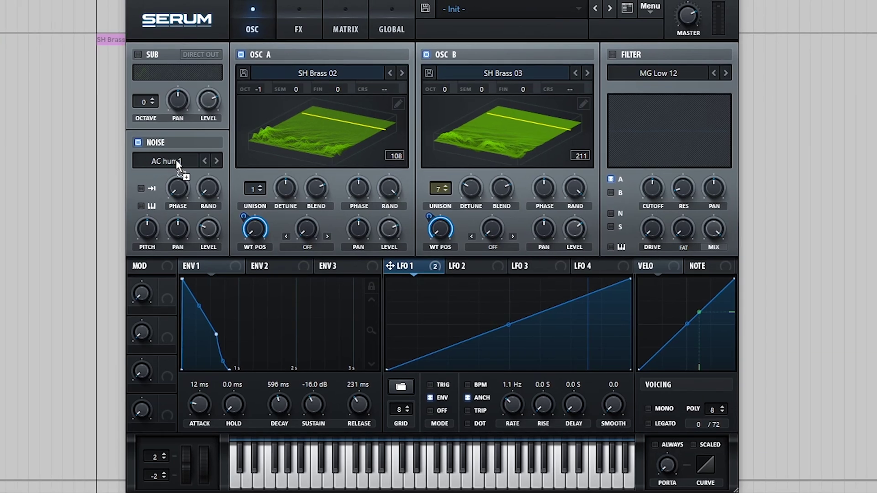
# Load SH Brass 02 into the noise module as a one-shot, set level to 54%, raise pitch.
pyautogui.moveTo(176, 159); pyautogui.dragTo(177, 159)
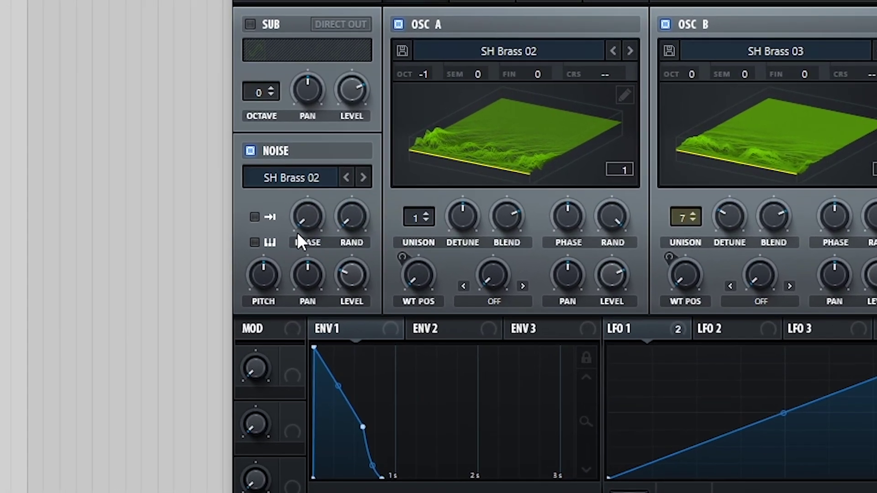
pyautogui.click(254, 217)
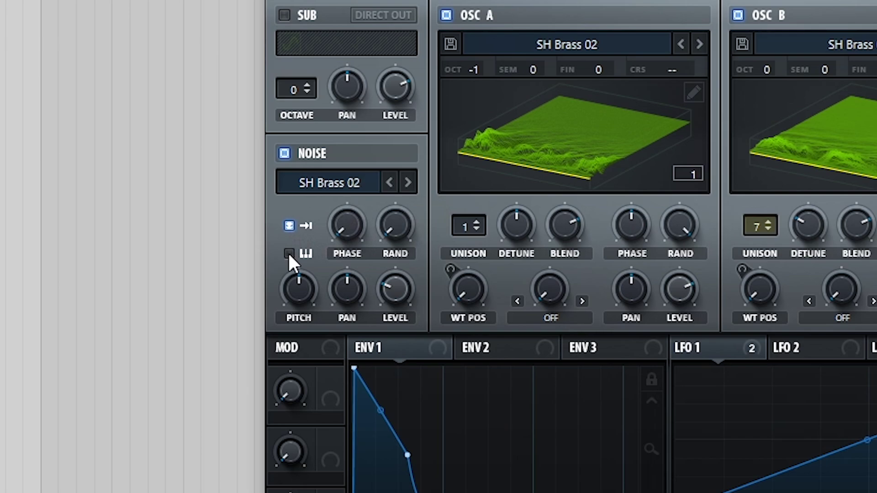
pyautogui.moveTo(393, 302); pyautogui.dragTo(405, 245)
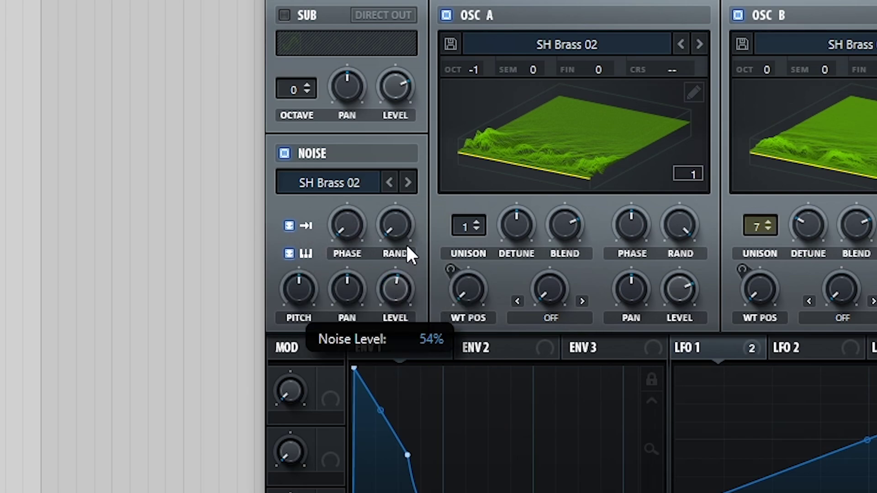
pyautogui.moveTo(307, 282); pyautogui.dragTo(306, 265)
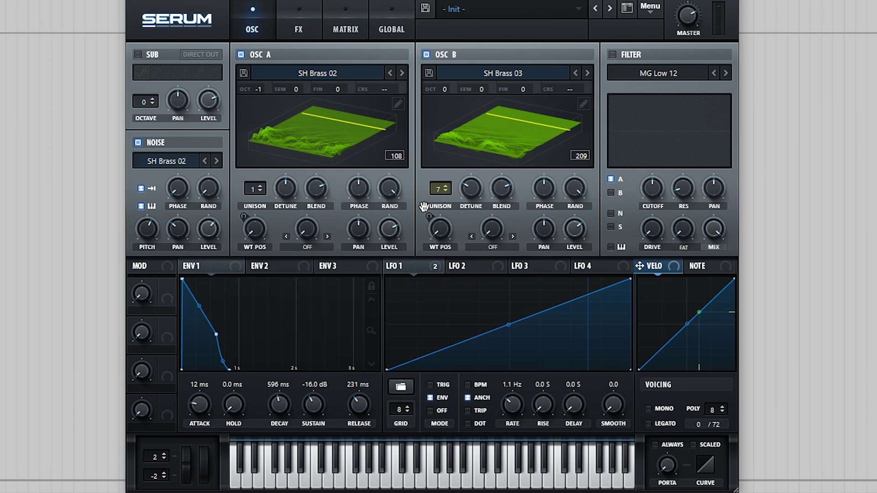
# Enable Hyper/Dimension in the FX rack with Hyper mix at 0% and Dimension size 93%.
pyautogui.click(298, 28)
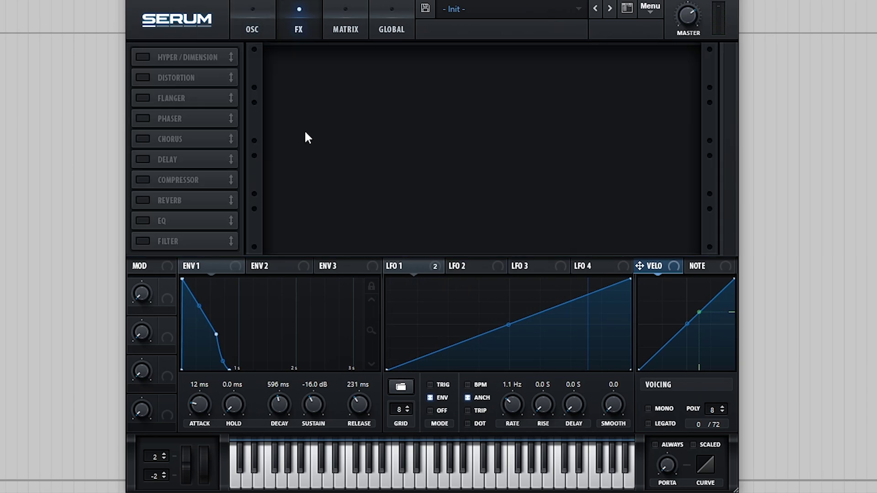
pyautogui.click(143, 59)
pyautogui.moveTo(512, 65); pyautogui.dragTo(519, 165)
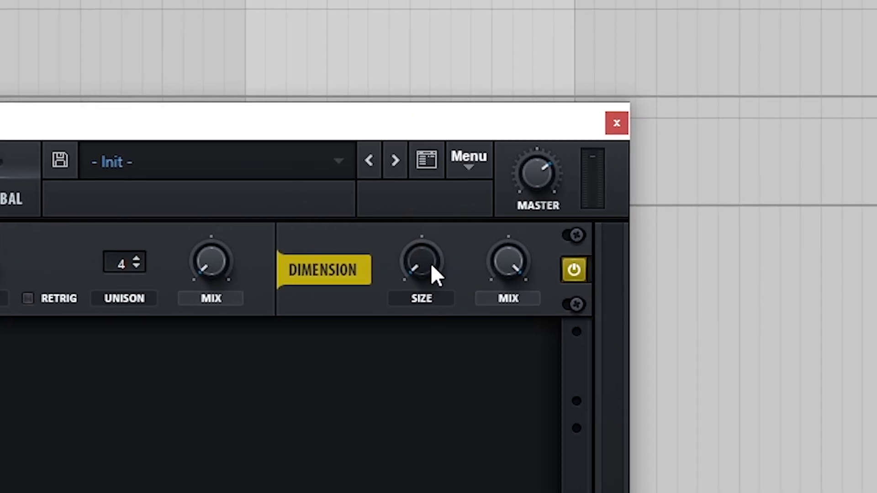
pyautogui.moveTo(431, 263)
pyautogui.mouseDown()
pyautogui.moveTo(413, 239)
pyautogui.moveTo(447, 14)
pyautogui.mouseUp()
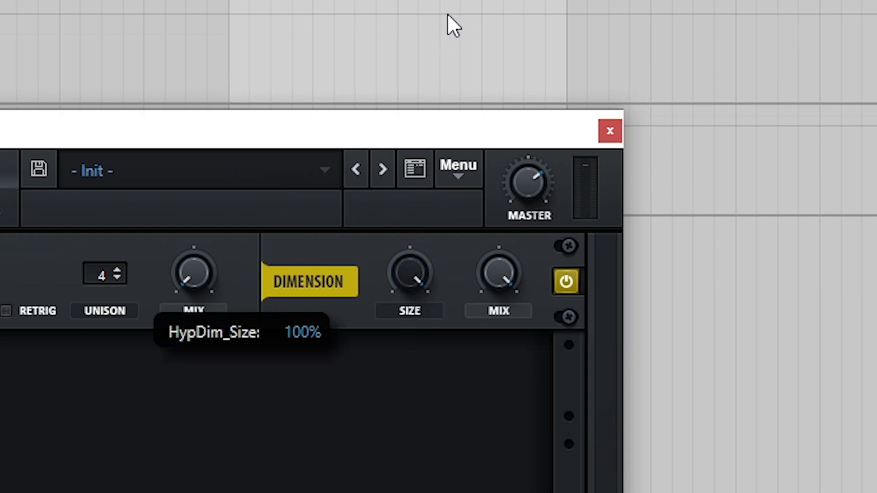
pyautogui.moveTo(415, 281); pyautogui.dragTo(379, 490)
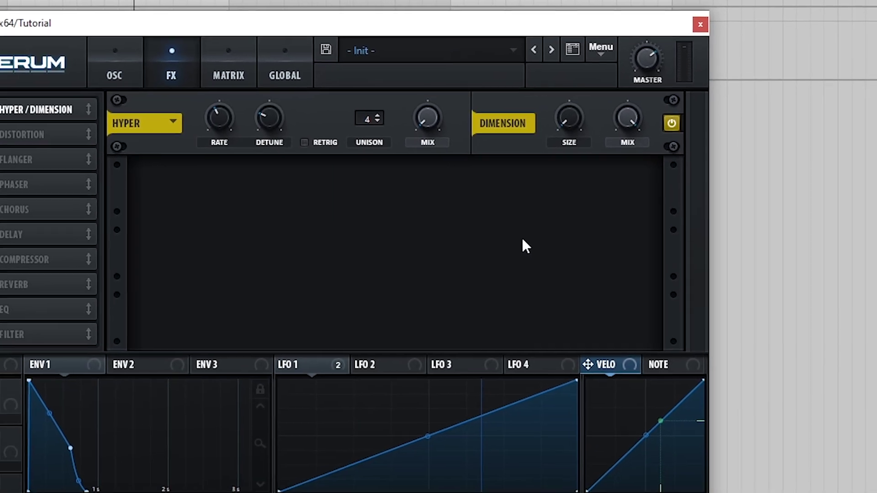
# Enable Tube distortion with drive at 67% and mix at 44%.
pyautogui.click(141, 78)
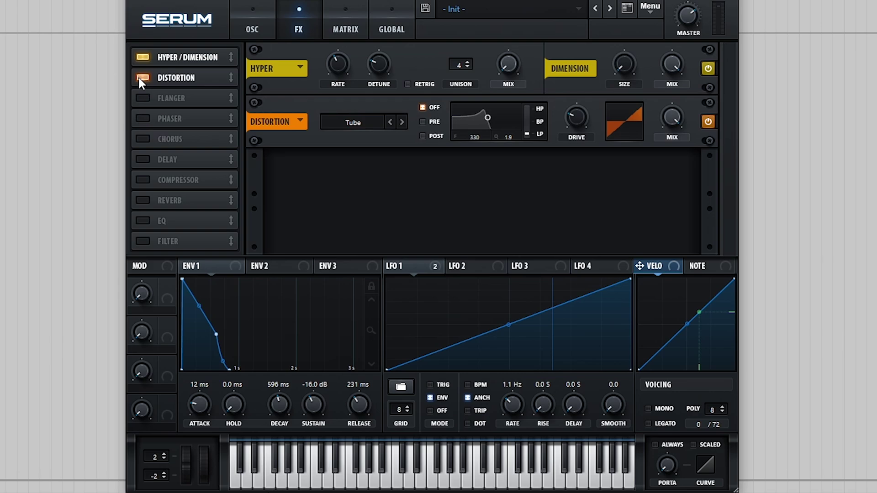
pyautogui.moveTo(568, 125); pyautogui.dragTo(594, 61)
pyautogui.moveTo(675, 119)
pyautogui.mouseDown()
pyautogui.moveTo(672, 227)
pyautogui.moveTo(676, 208)
pyautogui.mouseUp()
# Enable Serum's Chorus, open its low-pass filter to 20000 Hz, and raise chorus mix to 73%.
pyautogui.click(142, 140)
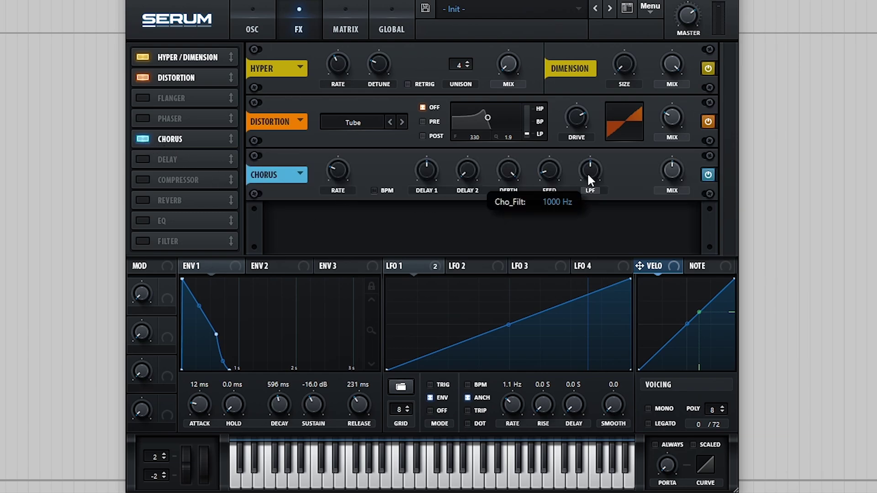
pyautogui.moveTo(587, 172); pyautogui.dragTo(610, 102)
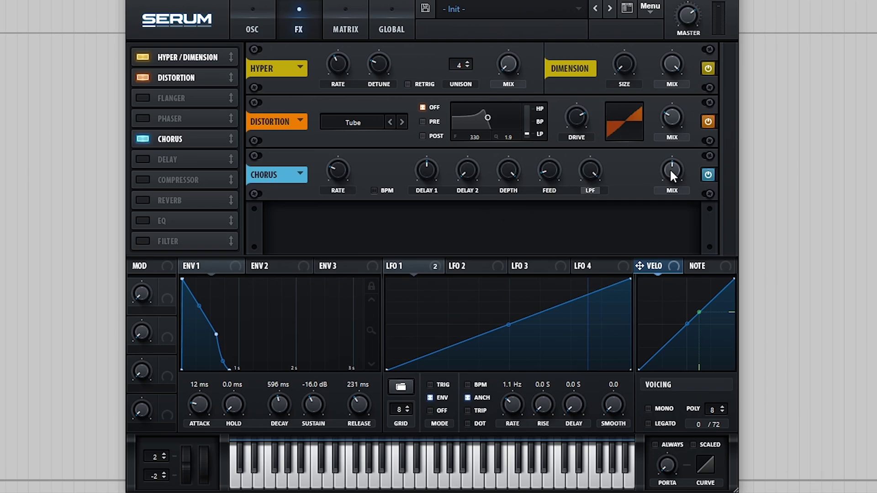
pyautogui.moveTo(670, 171)
pyautogui.mouseDown()
pyautogui.moveTo(681, 148)
pyautogui.moveTo(681, 96)
pyautogui.moveTo(677, 195)
pyautogui.mouseUp()
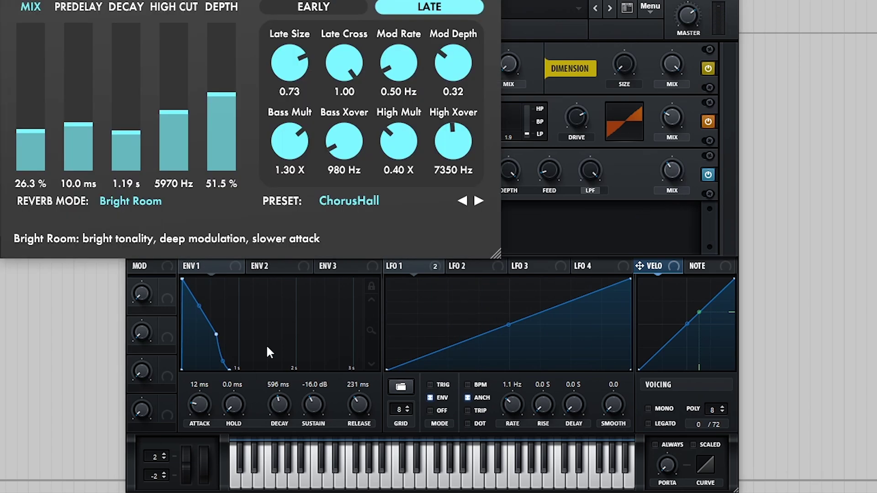
# Center the ValhallaRoom window and settle the Bright Room reverb mix near 48.4%.
pyautogui.moveTo(250, 0); pyautogui.dragTo(456, 66)
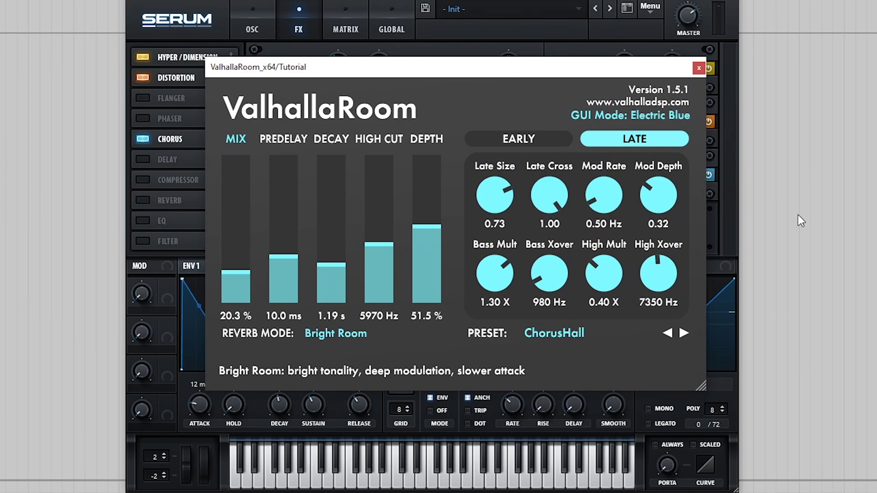
pyautogui.moveTo(242, 275); pyautogui.dragTo(245, 151)
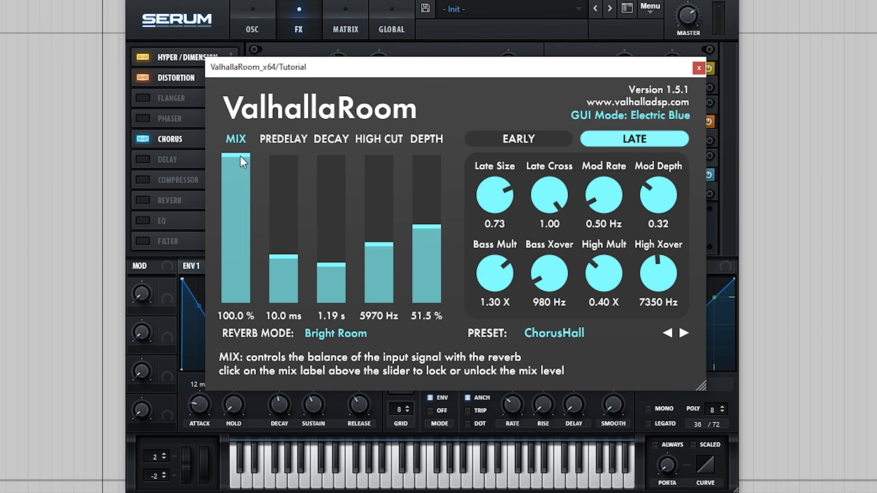
pyautogui.moveTo(241, 157)
pyautogui.mouseDown()
pyautogui.moveTo(241, 304)
pyautogui.moveTo(243, 231)
pyautogui.mouseUp()
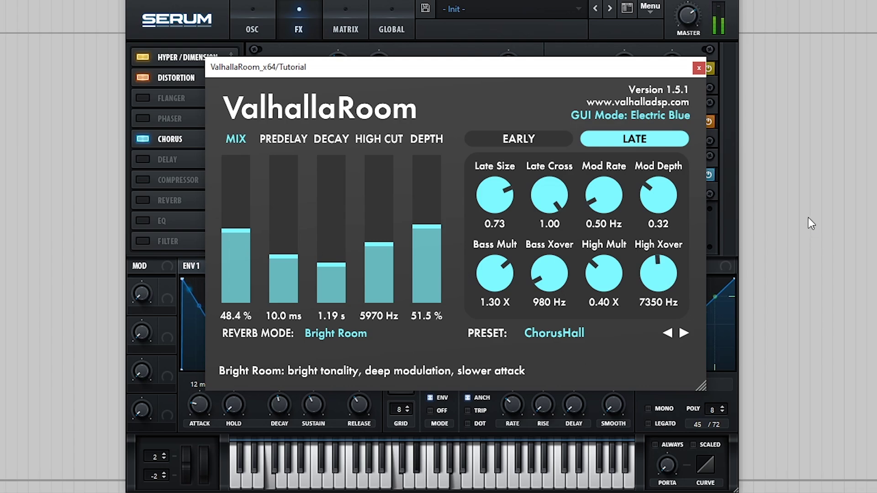
# Close ValhallaRoom and go back to Serum's OSC page showing the finished brass patch.
pyautogui.click(699, 68)
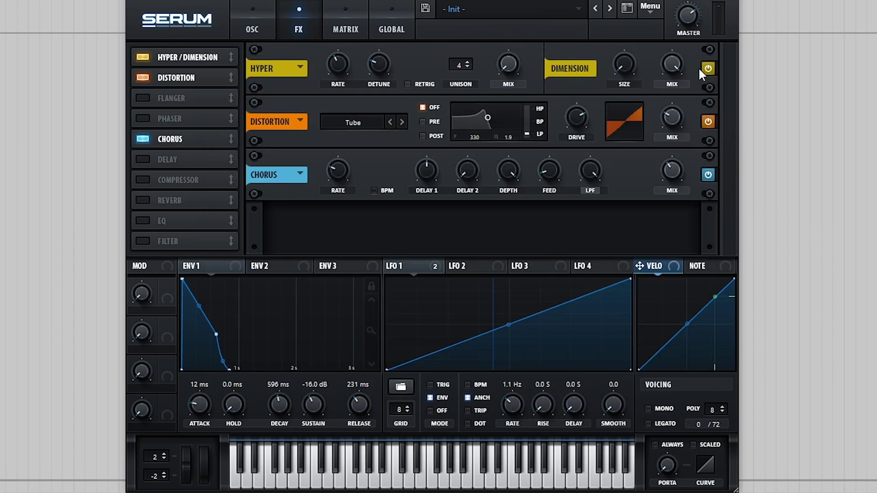
pyautogui.click(259, 28)
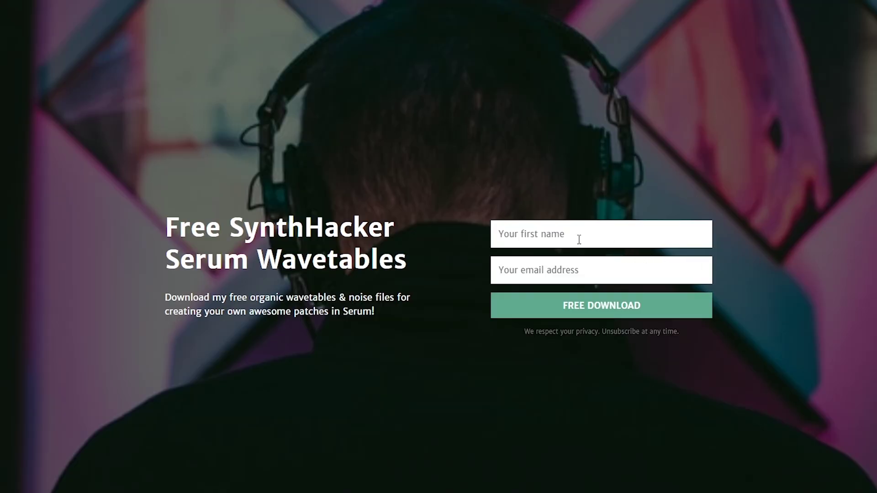
# Enter a first name and email for the free download, then cart the All-In-One Bundle.
pyautogui.click(552, 237)
pyautogui.write('To')
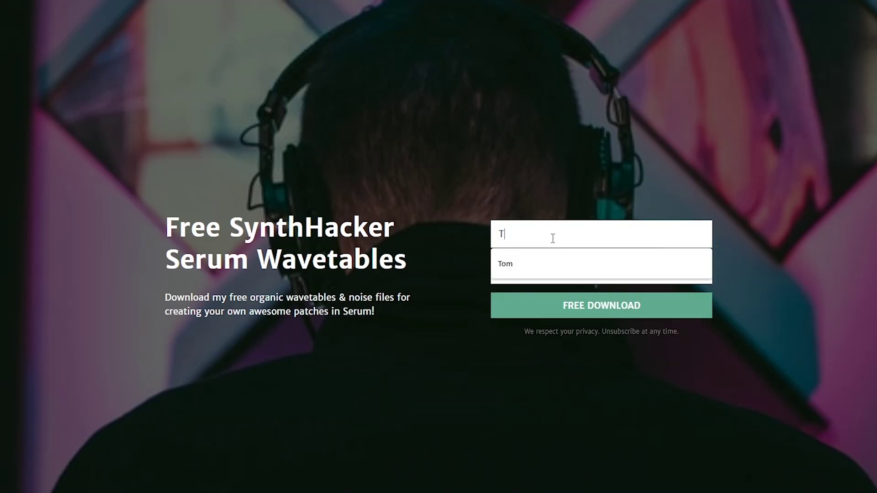
pyautogui.write('m')
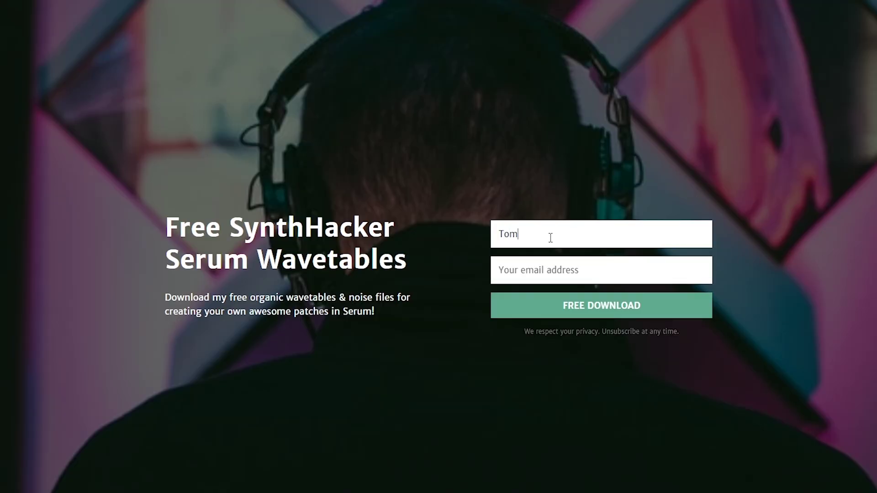
pyautogui.click(548, 269)
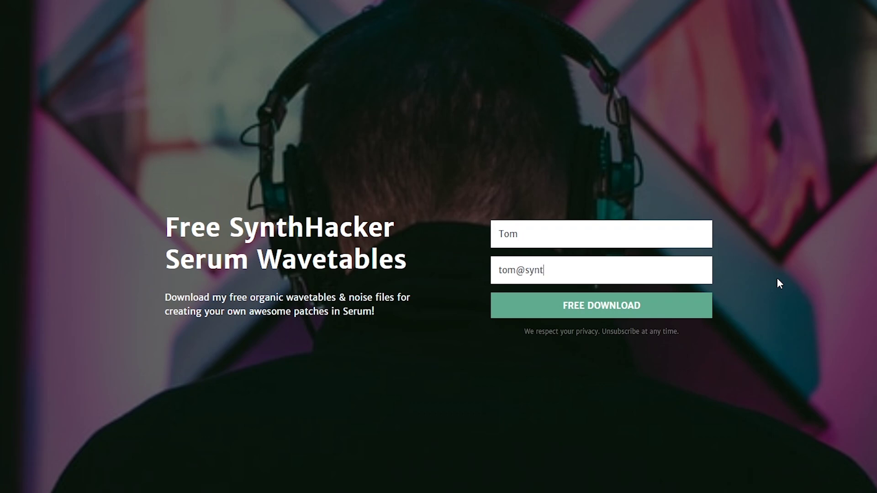
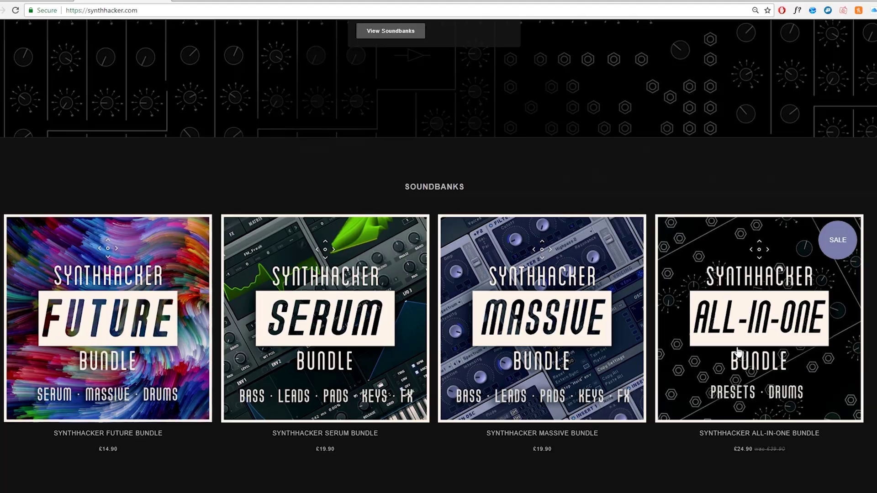
pyautogui.click(754, 339)
pyautogui.scroll(-2, 790, 336)
pyautogui.scroll(-3, 791, 336)
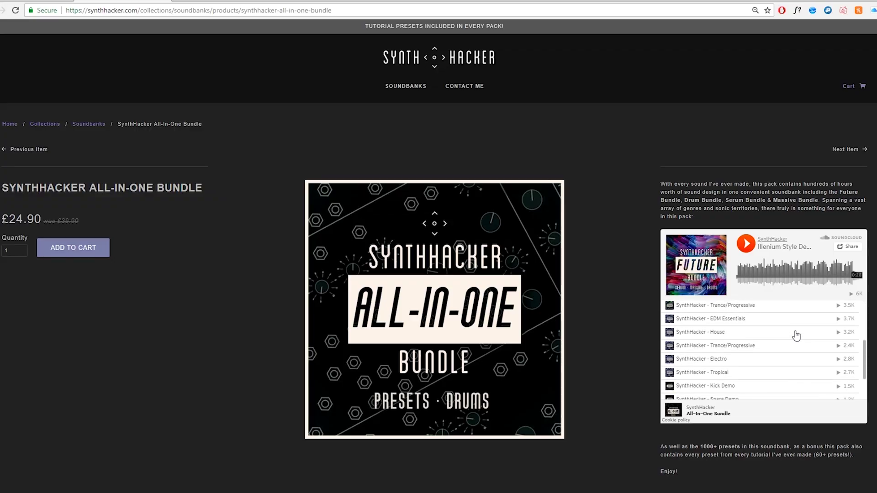
pyautogui.scroll(-3, 793, 335)
pyautogui.scroll(-2, 796, 336)
pyautogui.scroll(3, 796, 336)
pyautogui.scroll(3, 795, 336)
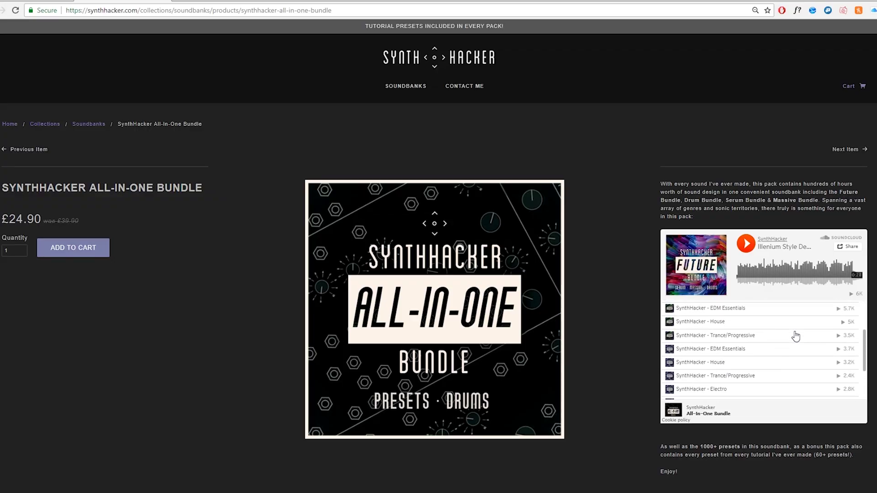
pyautogui.scroll(3, 794, 336)
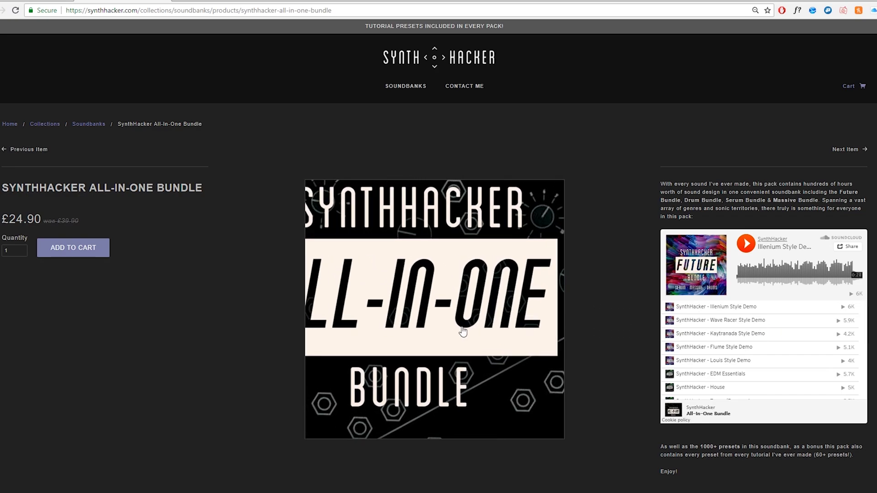
pyautogui.click(72, 255)
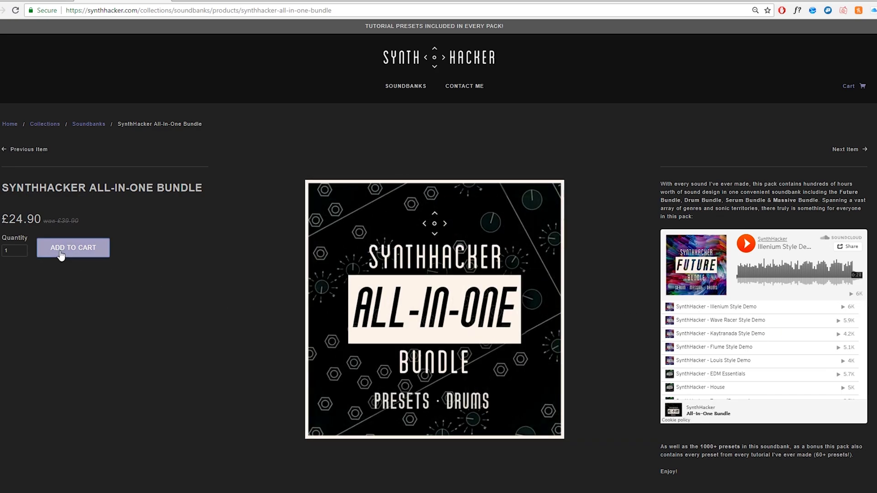